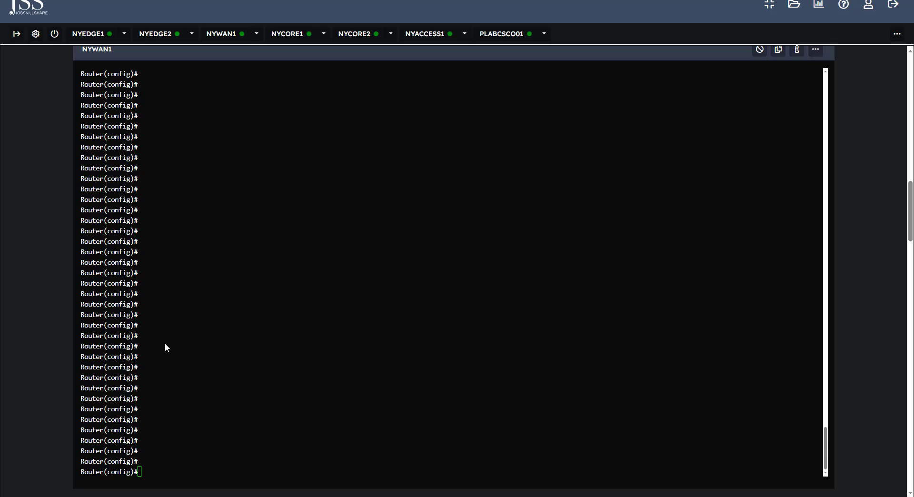
On PLABCSCO01, maximize the command prompt, edit the ping to 192.168.210.1, run it and stop it
click(509, 38)
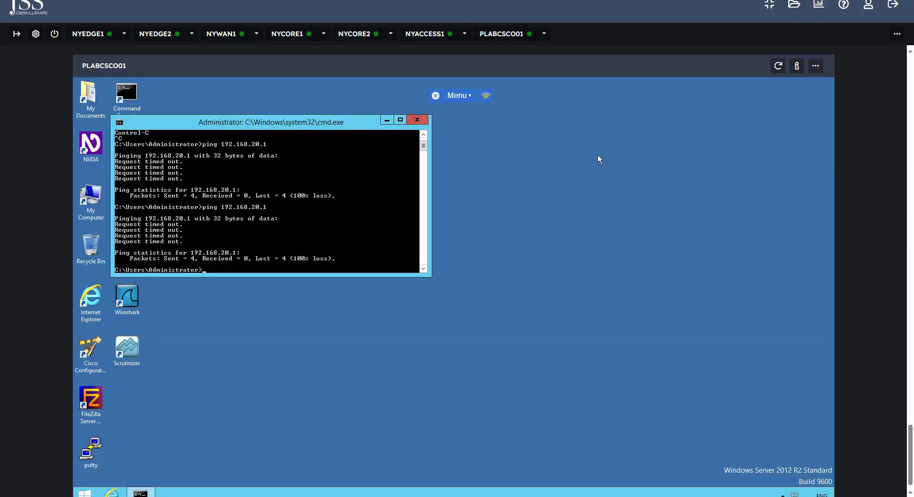
click(400, 121)
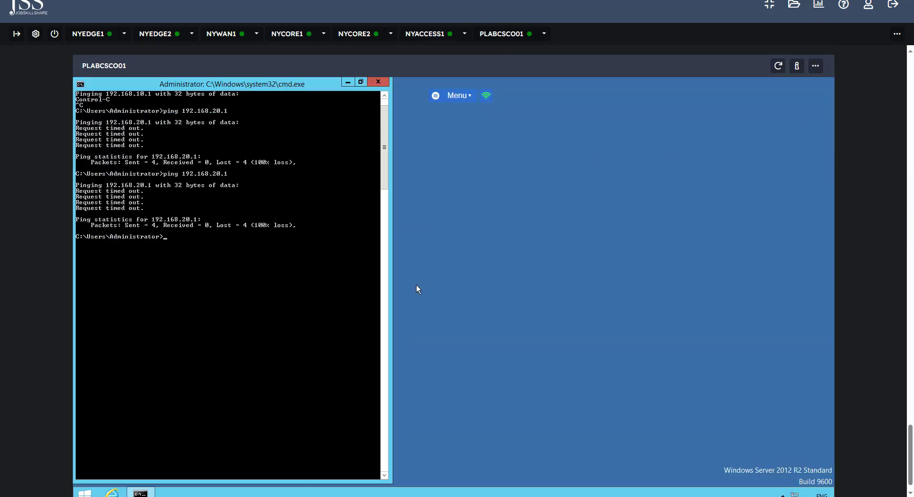
key(Up)
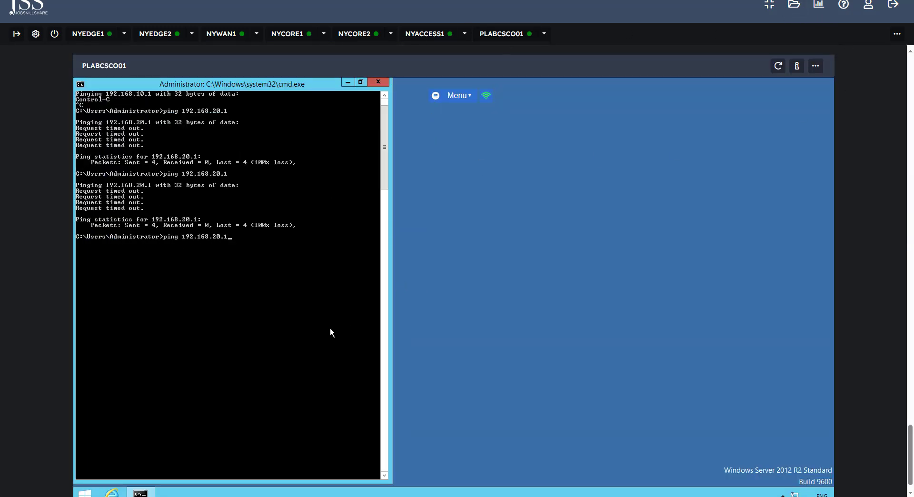
key(Left)
key(Left)
key(Left)
text(1)
key(Return)
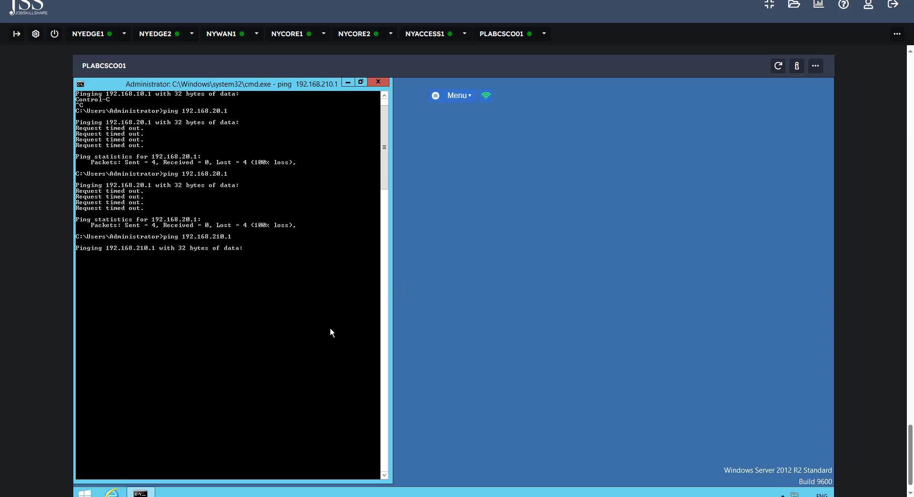
key(ctrl+c)
Correct the address and ping gateway 192.168.10.1, which times out
key(Up)
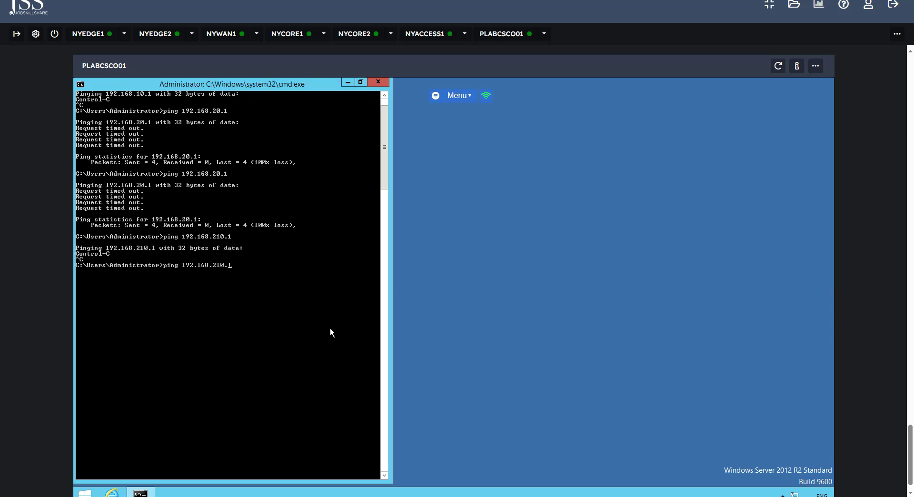
key(Left)
key(Left)
key(Left)
key(Left)
key(BackSpace)
key(Return)
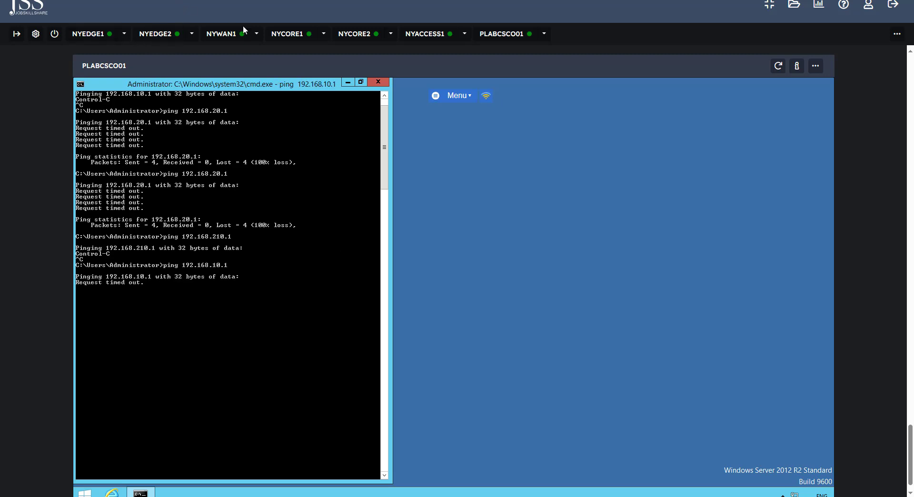
On NYACCESS1, exit configuration mode and run show vlan, listing VLAN 10 user and VLAN 20 server as active
click(408, 35)
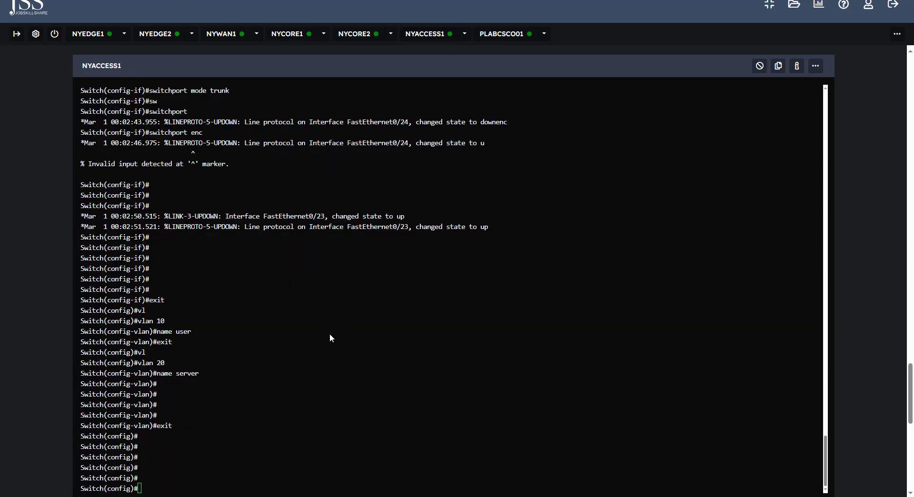
key(Return)
key(Return)
key(Return)
key(Return)
key(Return)
key(Return)
key(Return)
key(Return)
key(Return)
key(Return)
key(Return)
key(Return)
key(Return)
key(Return)
key(Return)
key(Return)
key(Return)
key(Return)
key(Return)
key(Return)
key(Return)
key(Return)
key(Return)
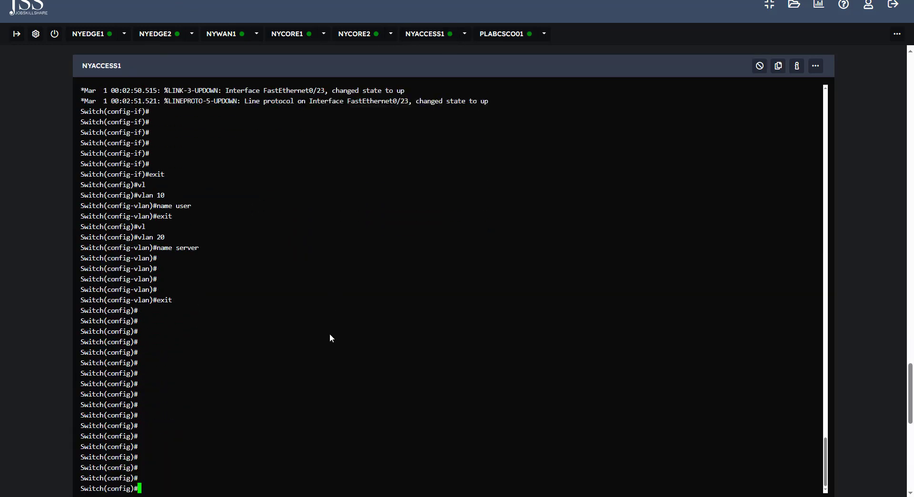
text(exit)
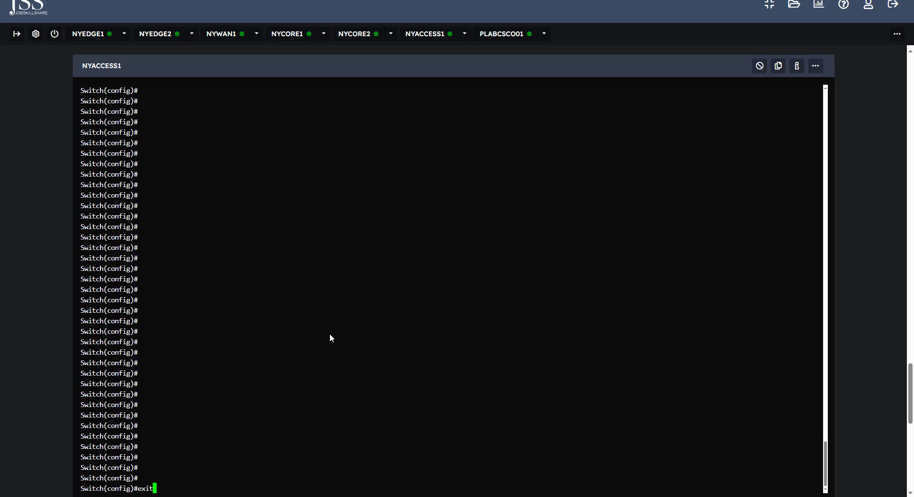
key(Return)
text(show v)
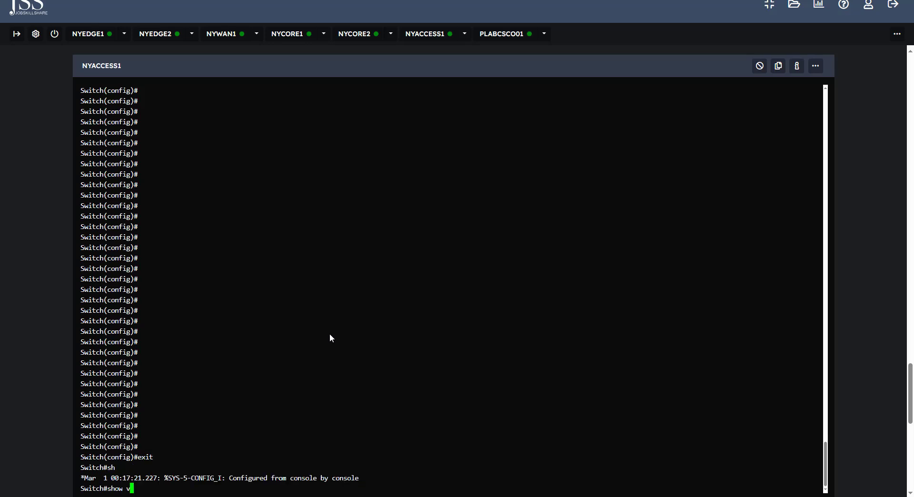
key(Tab)
text(l)
key(Tab)
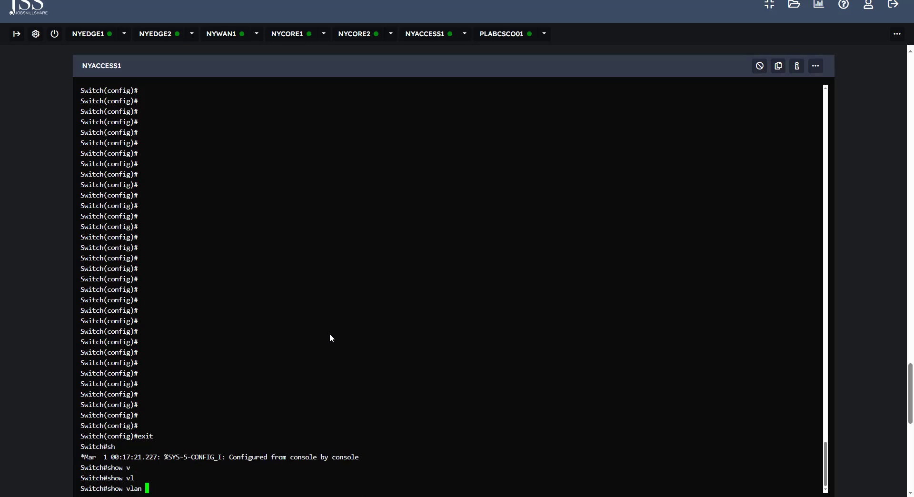
key(Return)
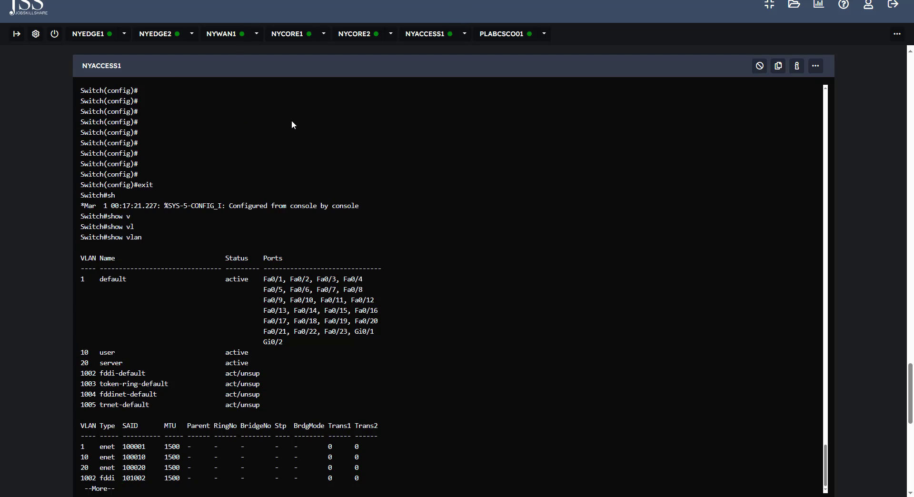
On the NYWAN1 router console, discard a partly typed show command and exit configuration mode
click(219, 36)
click(443, 392)
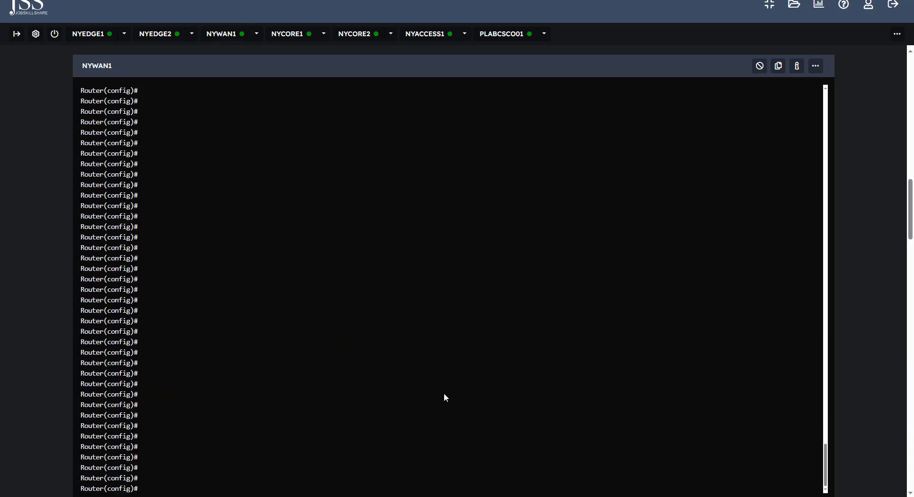
text(sh)
key(Tab)
text(o)
key(Tab)
key(BackSpace)
key(BackSpace)
key(BackSpace)
text(exit)
key(Tab)
key(Return)
Abandon a mistyped show interface command to get a fresh router prompt
text(sh)
key(Tab)
text(in)
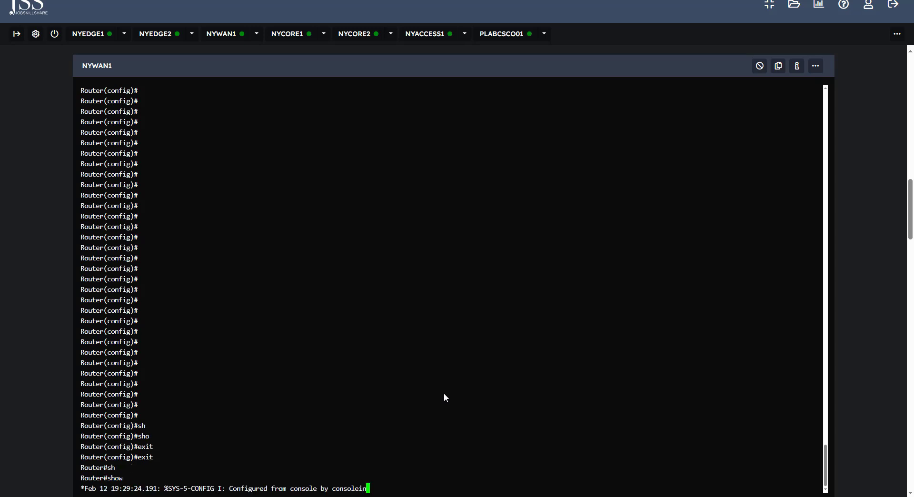
text(t)
key(BackSpace)
key(BackSpace)
key(BackSpace)
text(p)
key(BackSpace)
key(Return)
key(Return)
key(Return)
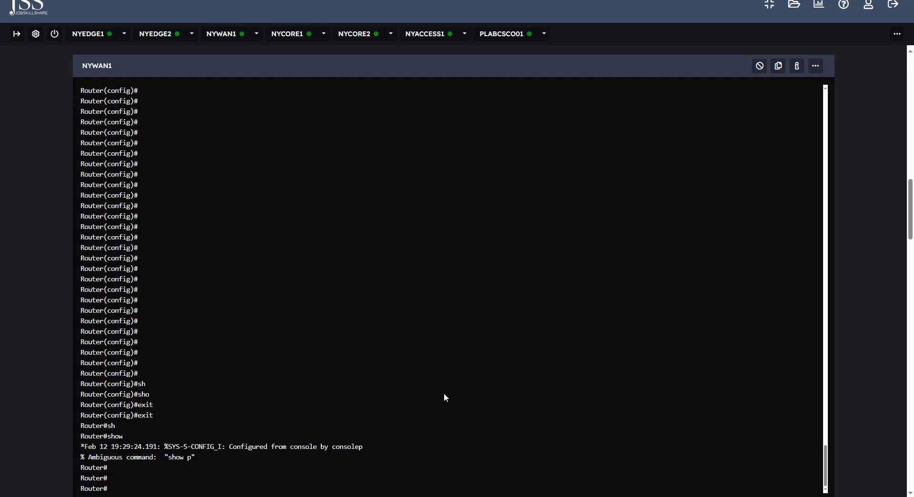
Run show ip interface brief and highlight Gi0/0.20's address 192.168.20.1
text(sh)
key(Tab)
text(ip in)
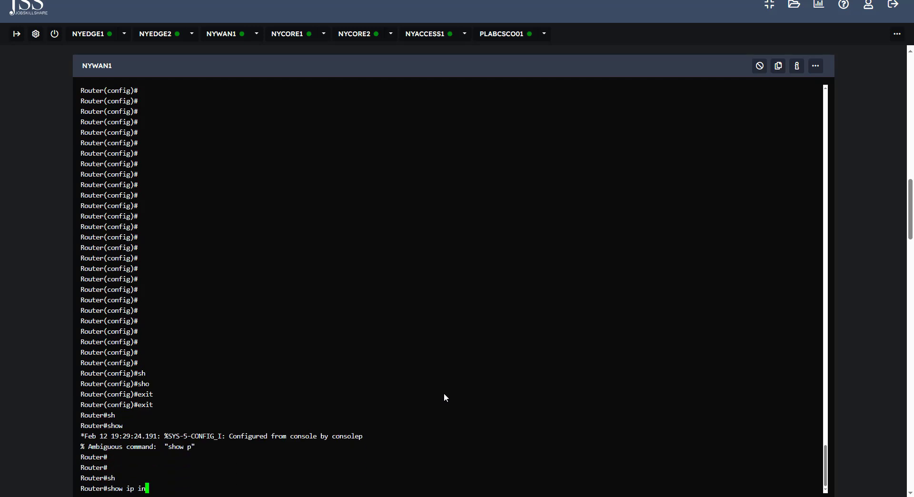
text(t)
key(Tab)
text(br)
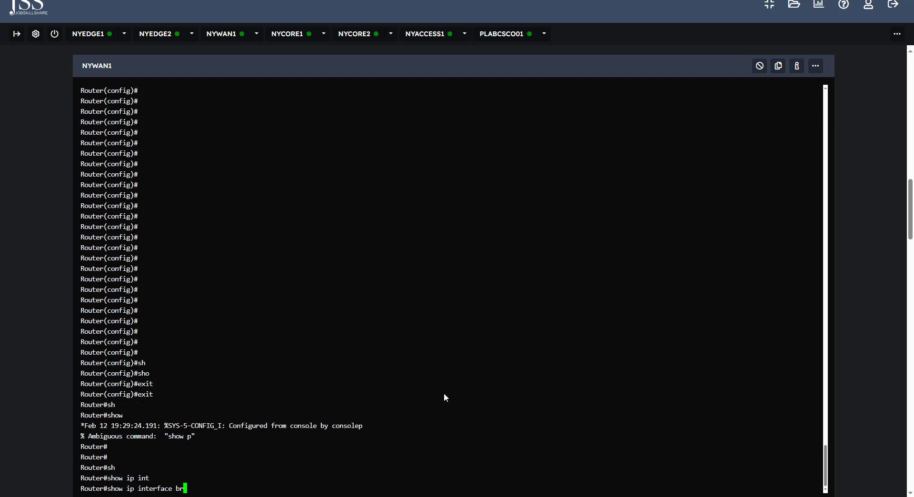
key(Tab)
key(Return)
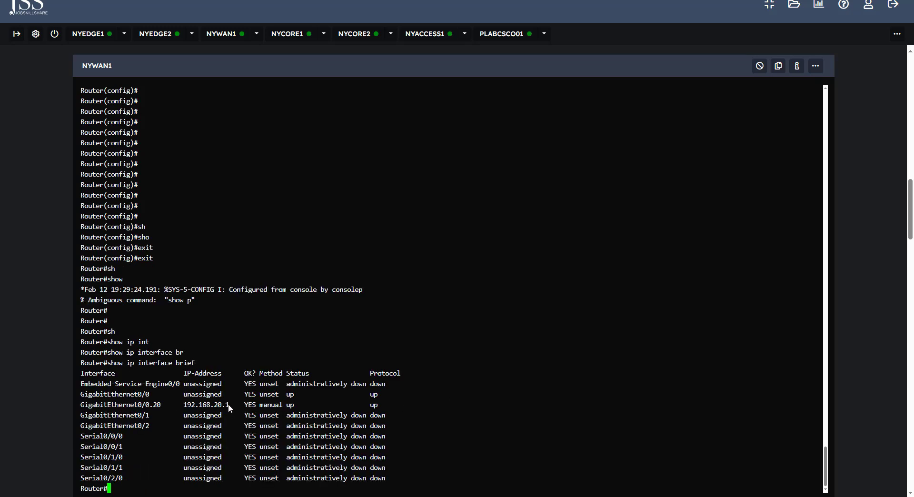
drag(227, 404, 72, 393)
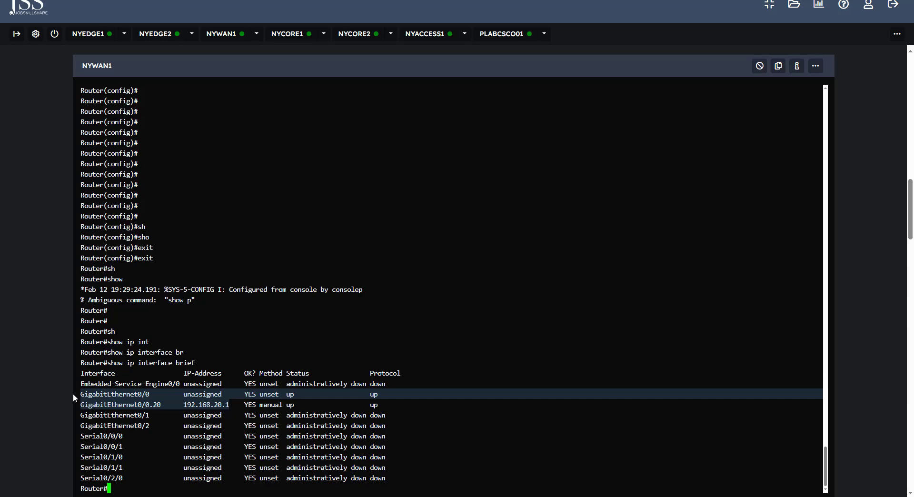
From conf t, create and enter subinterface gigabitEthernet 0/0.10
click(143, 474)
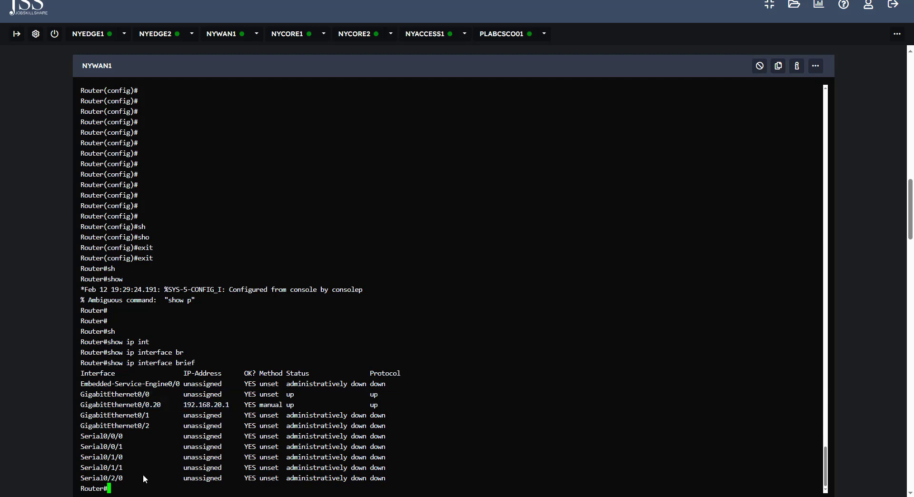
text(conf t)
key(Return)
text(inte)
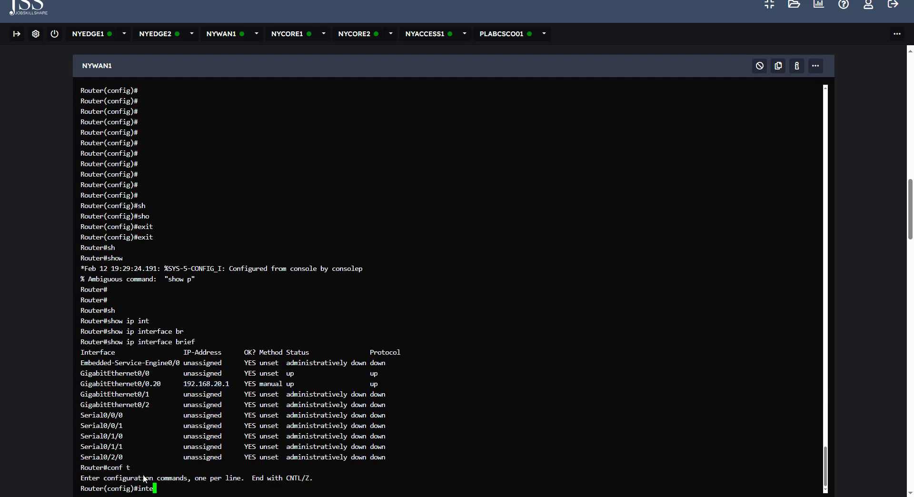
key(Tab)
text(gi)
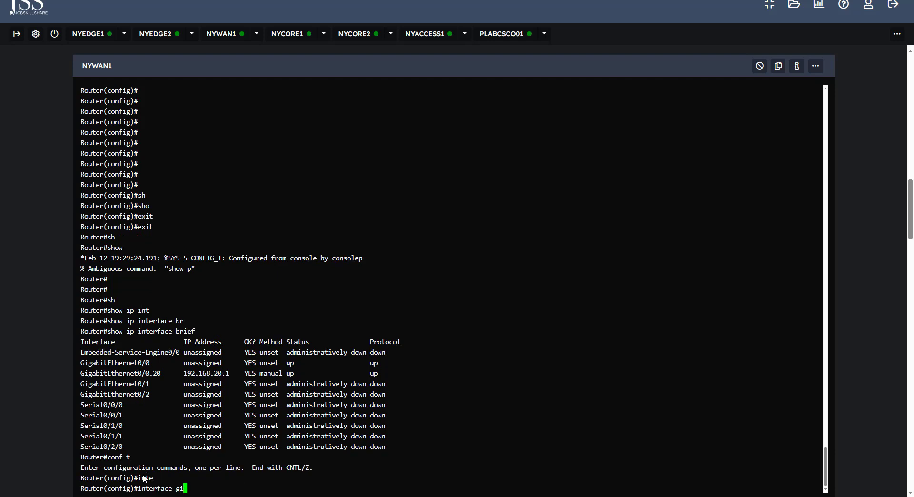
key(Tab)
text(0)
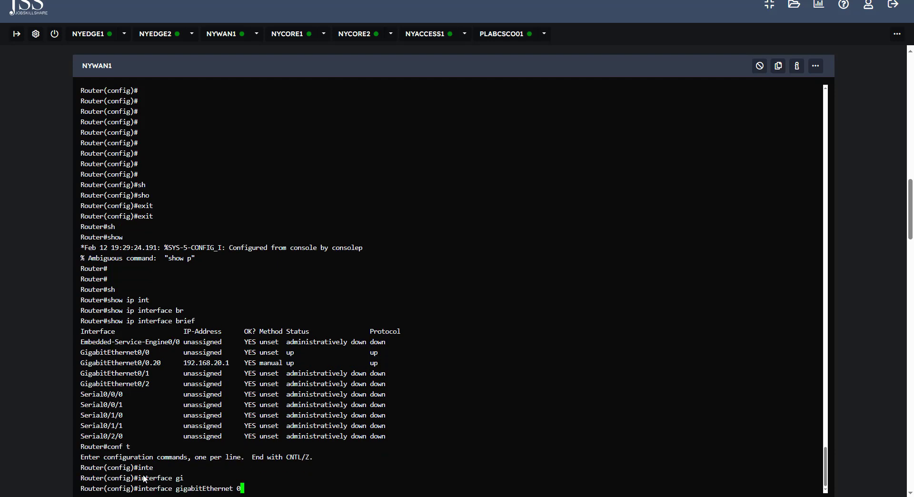
text(/0.10)
key(Return)
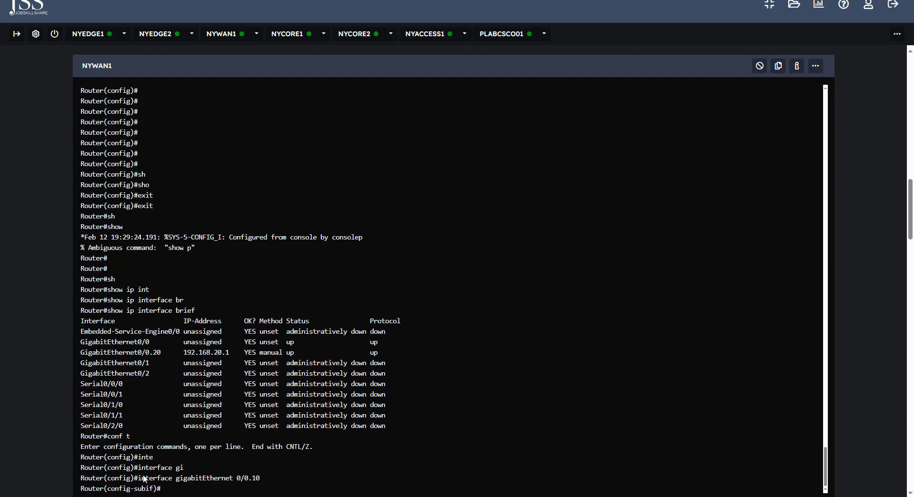
Set the subinterface's encapsulation to dot1Q VLAN 10
text(enc)
key(Tab)
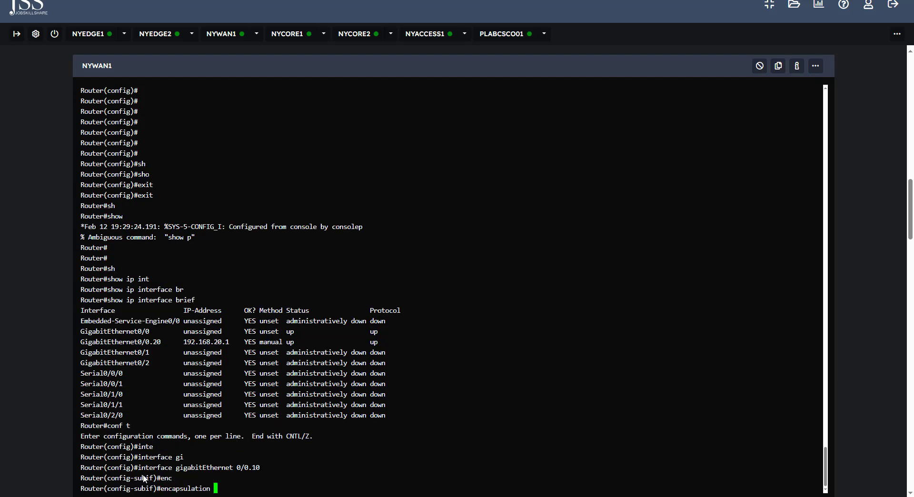
text(do)
key(Tab)
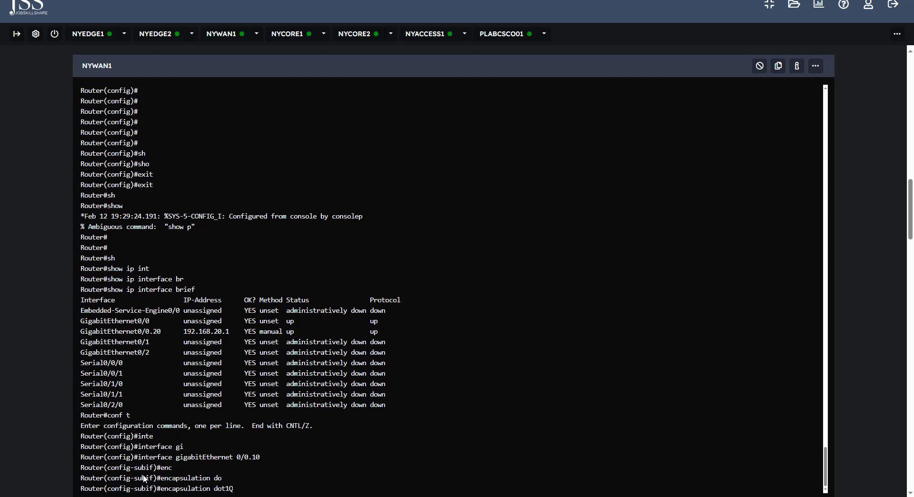
text(10)
key(Return)
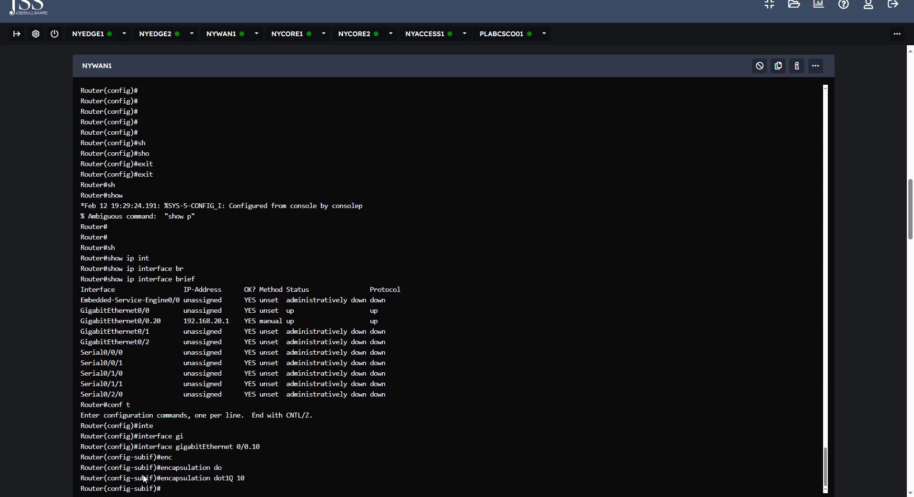
Assign IP address 192.168.10.1 255.255.255.0 and enable the subinterface with no shut
text(ip add)
key(Tab)
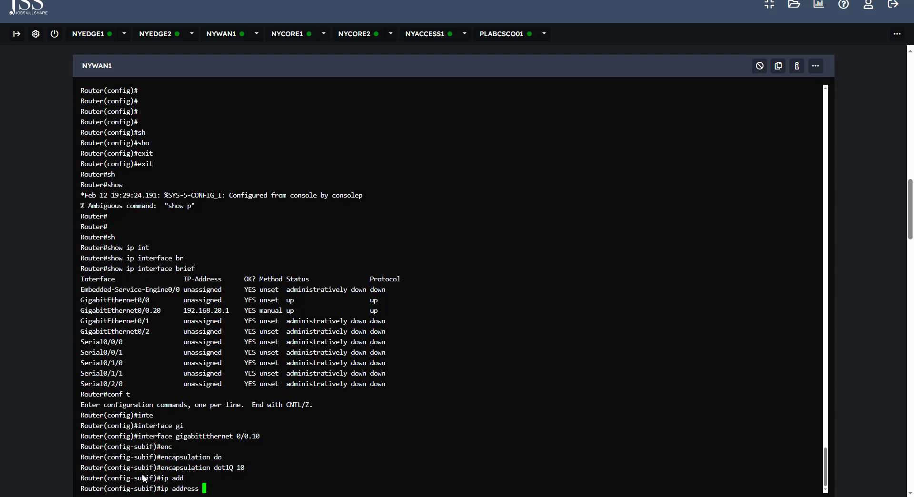
text(192.168.10.1 255.255.255.0)
key(Return)
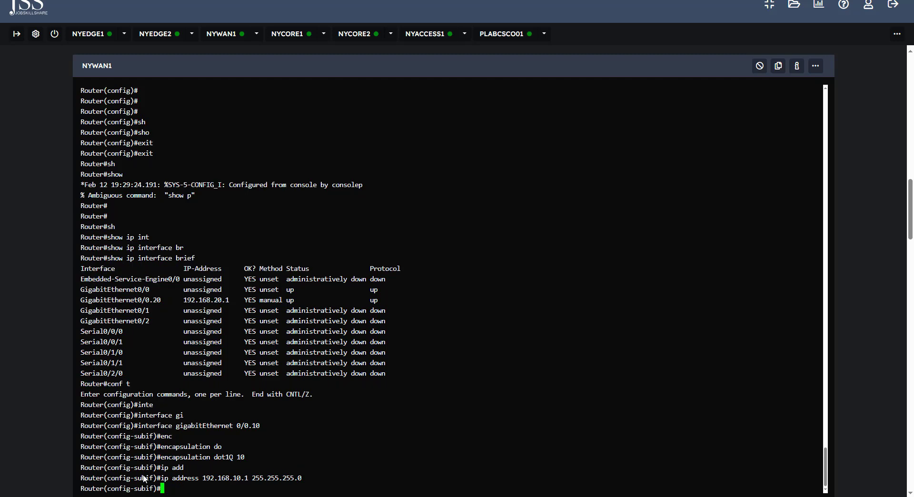
text(ni)
key(BackSpace)
key(BackSpace)
text(o shut)
key(Return)
key(Return)
key(Return)
key(Return)
key(Return)
key(Return)
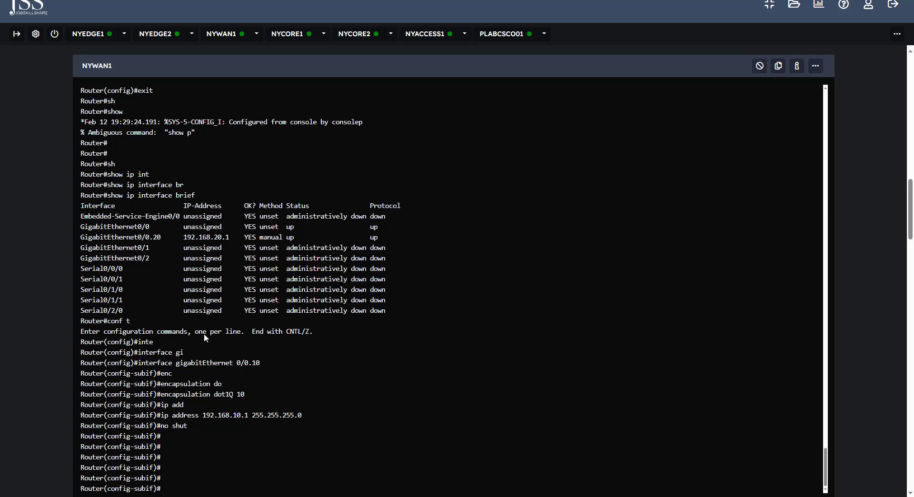
On PLABCSCO01, rerun the ping to 192.168.10.1 and confirm it now gets replies
click(501, 34)
key(Up)
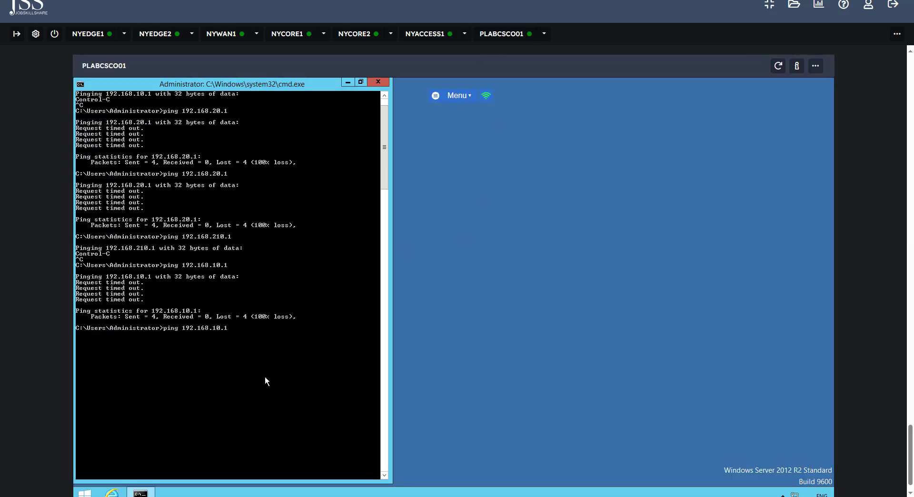
key(Return)
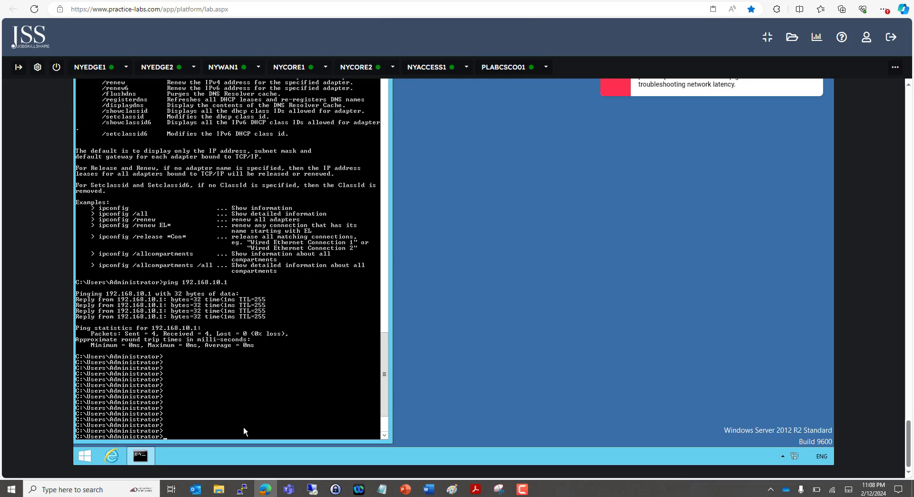
key(Up)
key(Return)
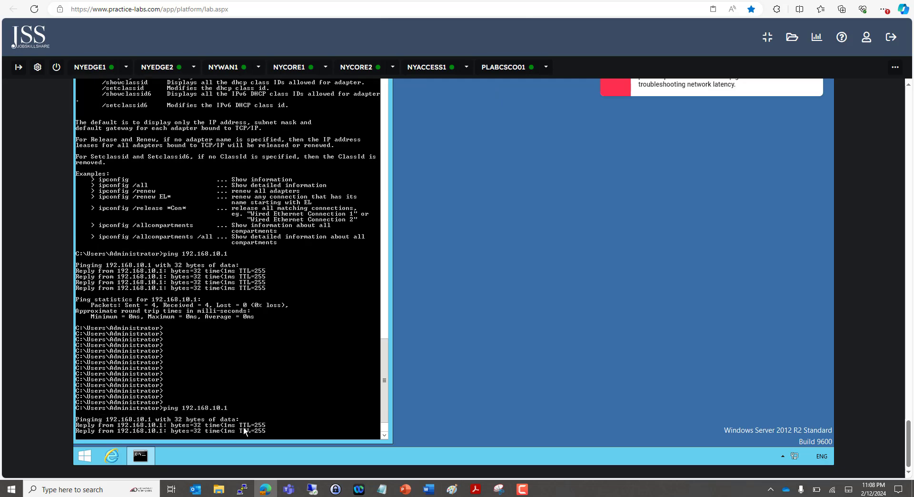
key(ctrl+c)
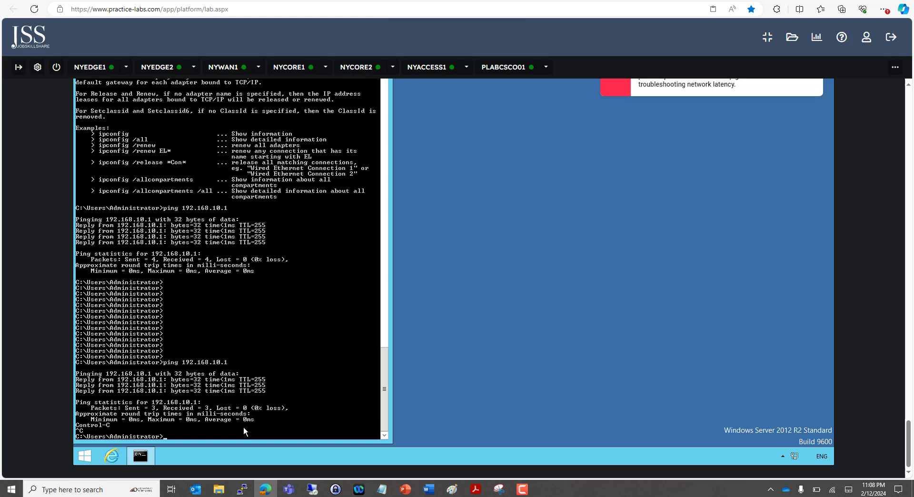
Edit the ping target to 192.168.20.1 and run it
key(Up)
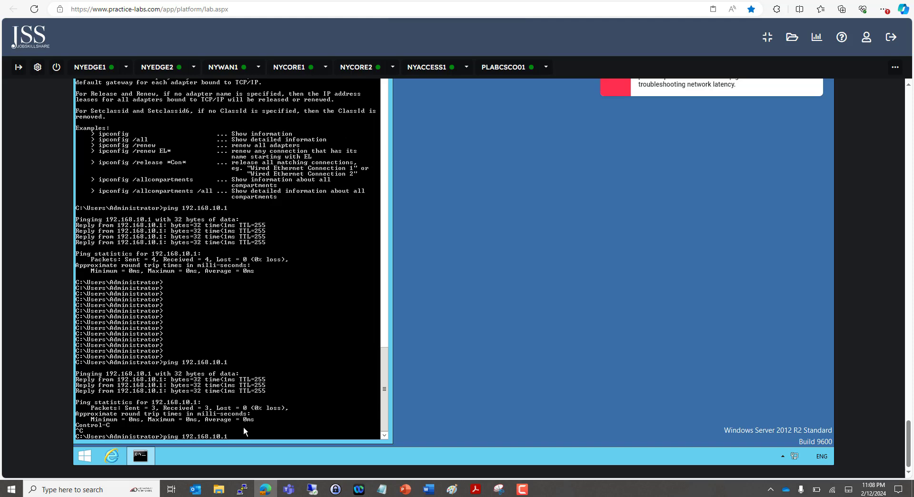
key(BackSpace)
text(2)
key(Return)
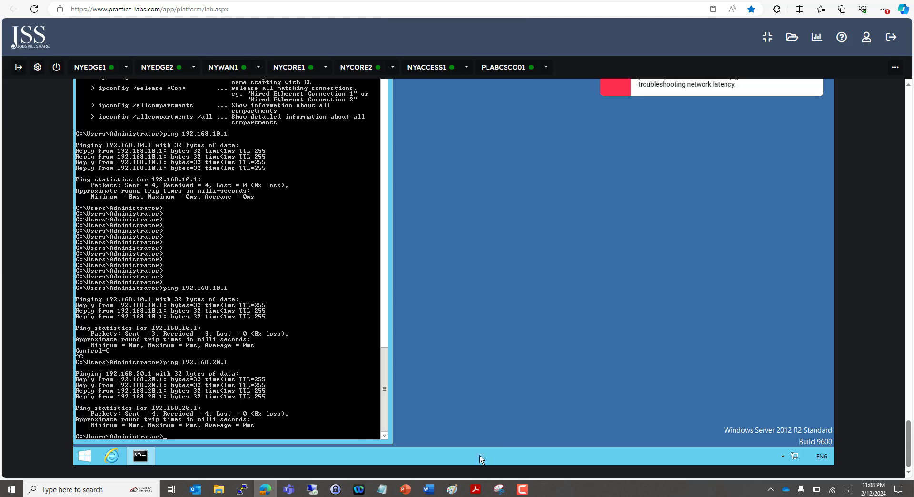
Switch to the PowerPoint presentation showing slide 4's lab topology diagram
click(405, 488)
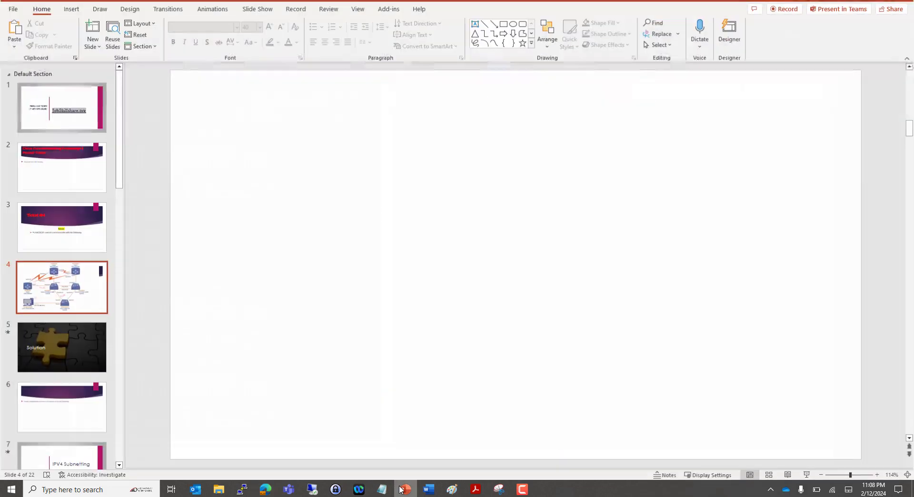